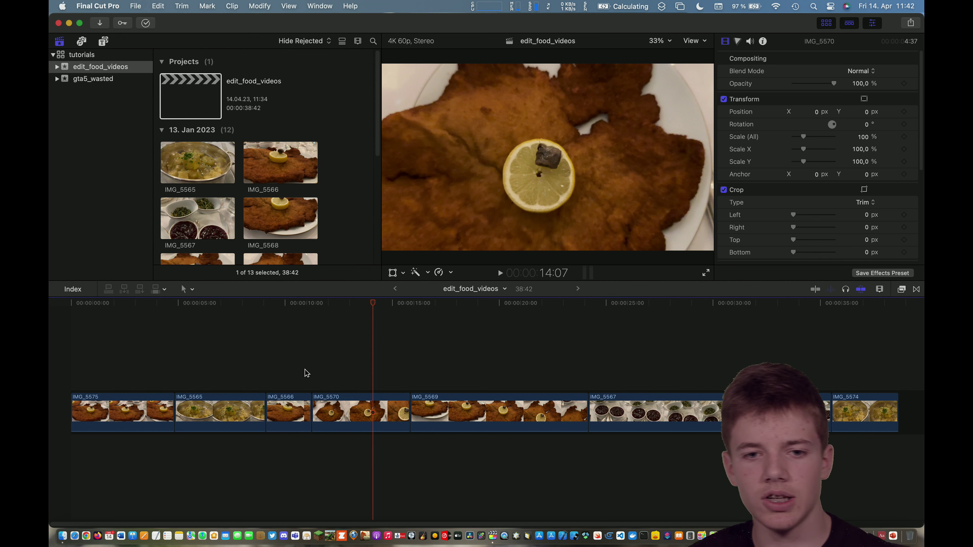
- Move the schnitzel clip IMG_5570 to the start of the timeline
drag(367, 313, 340, 303)
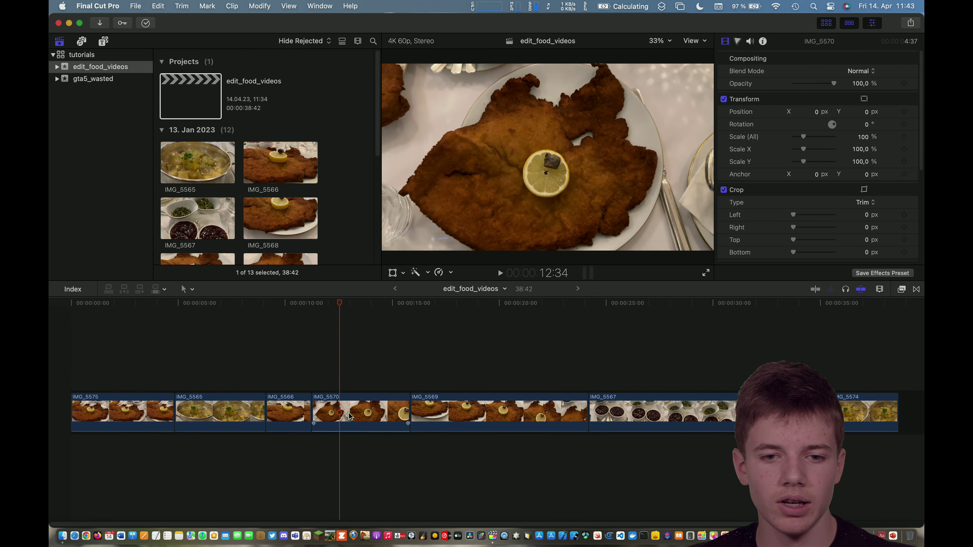
drag(373, 406, 123, 407)
click(81, 302)
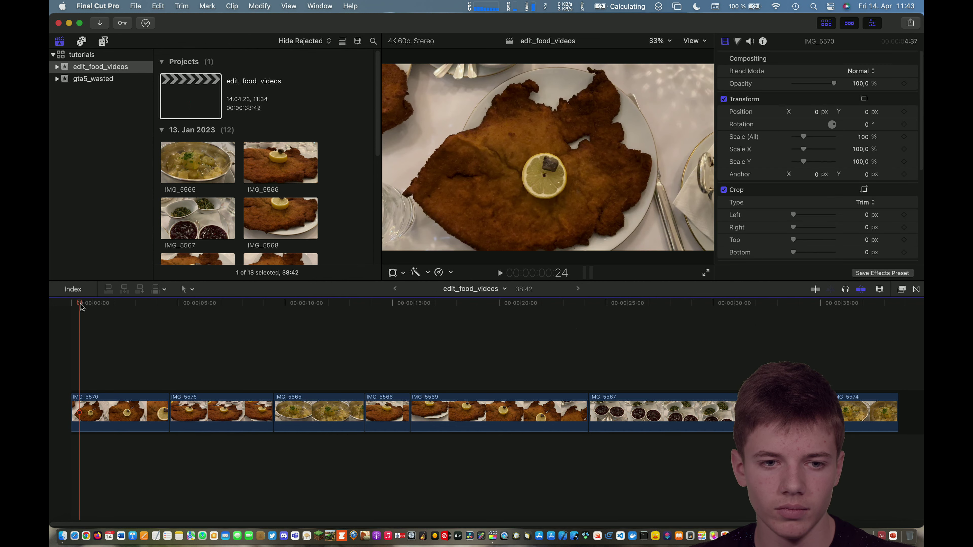
- Place IMG_5566 and IMG_5569 ahead of the potato salad clip IMG_5565
drag(81, 304, 104, 308)
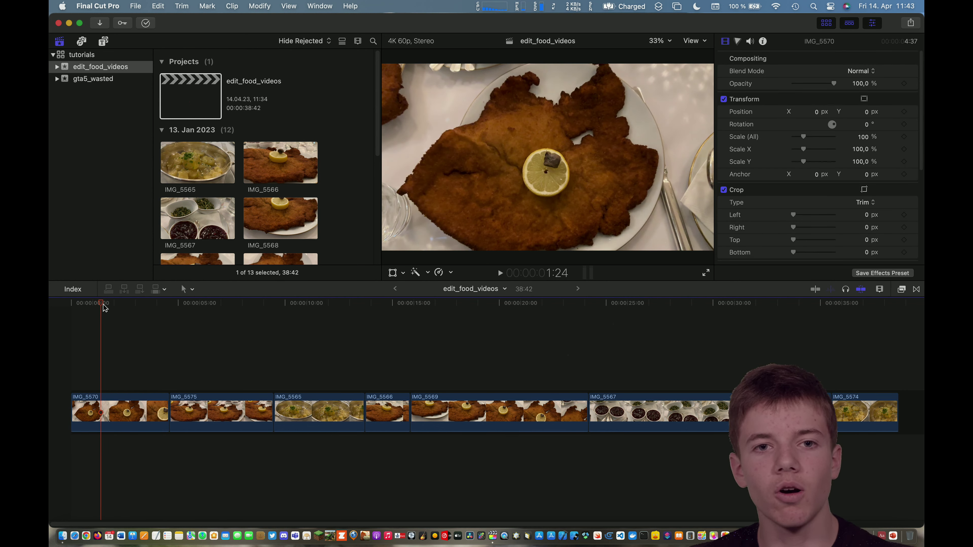
drag(387, 409, 323, 408)
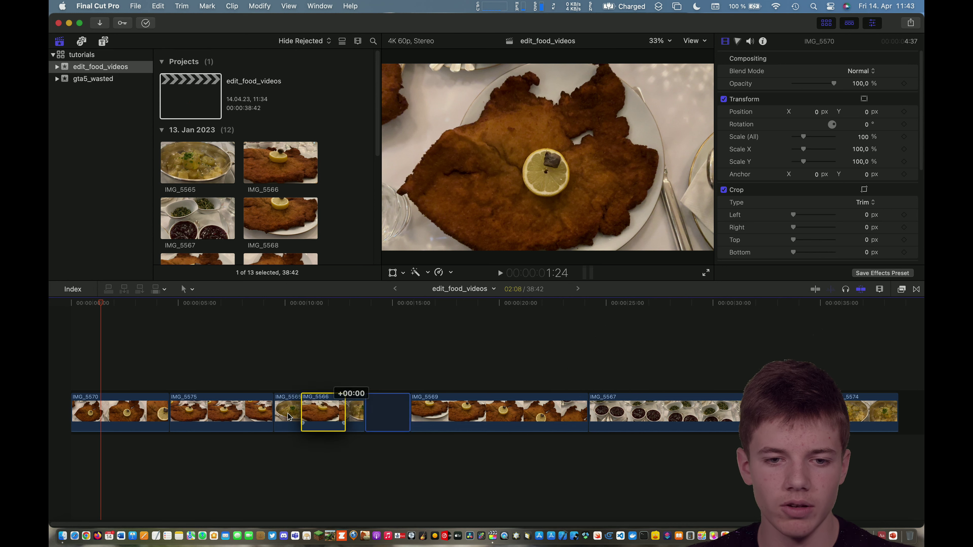
drag(444, 417, 351, 428)
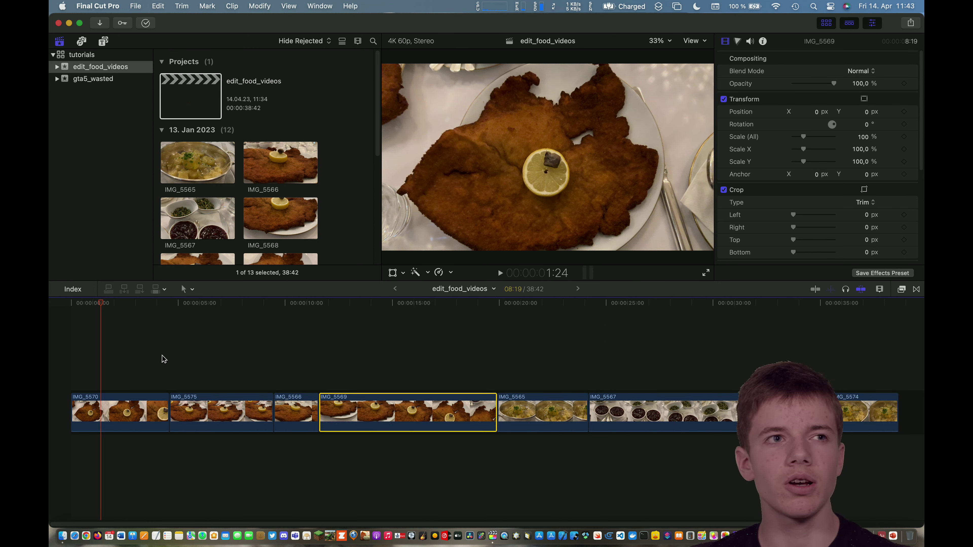
click(94, 304)
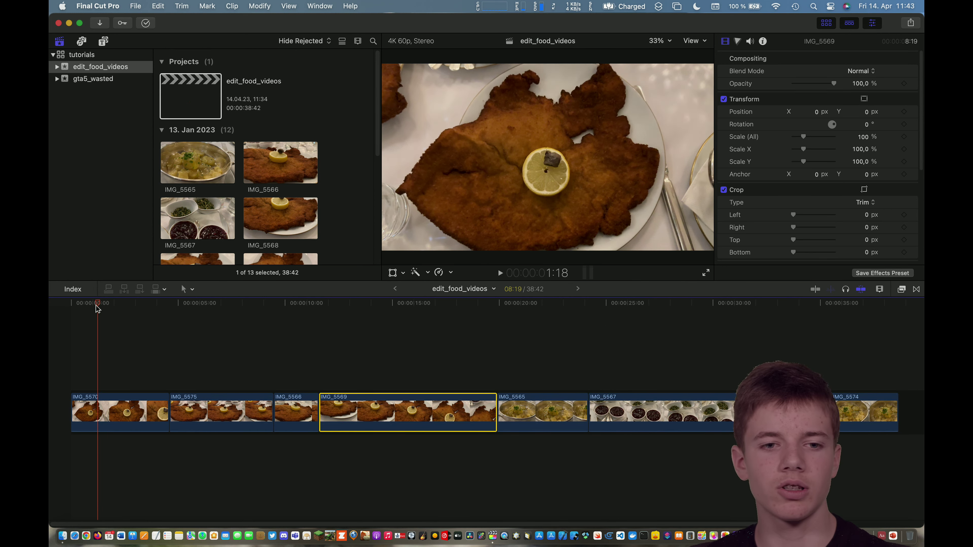
key(space)
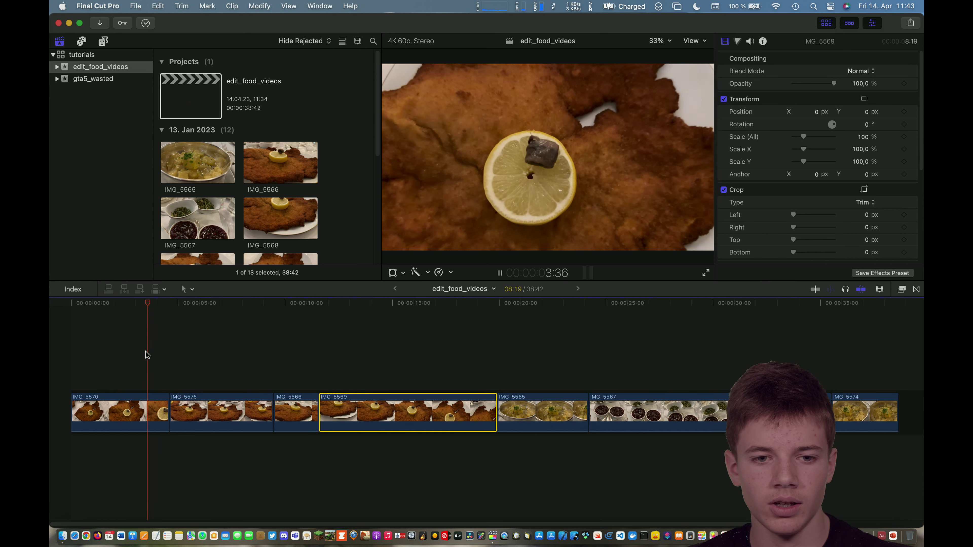
key(space)
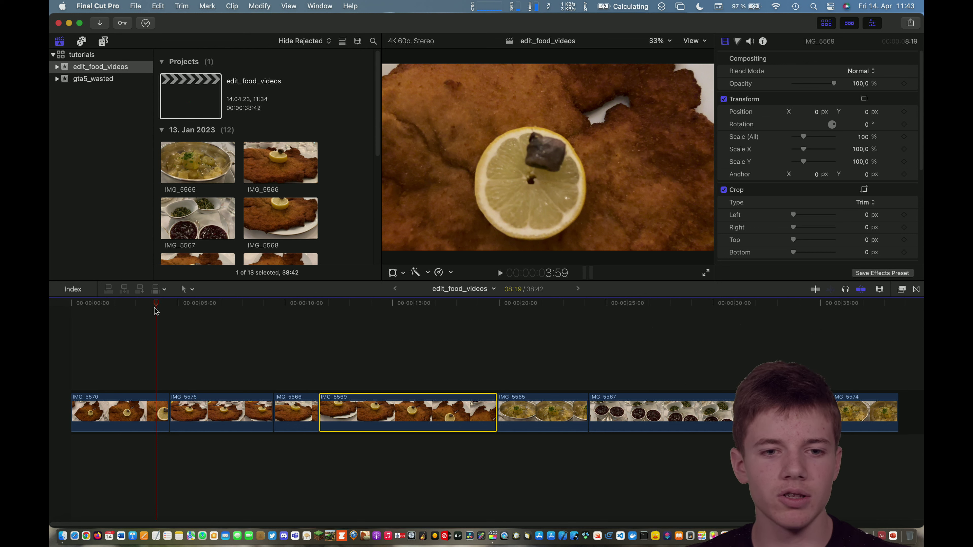
drag(156, 311, 71, 314)
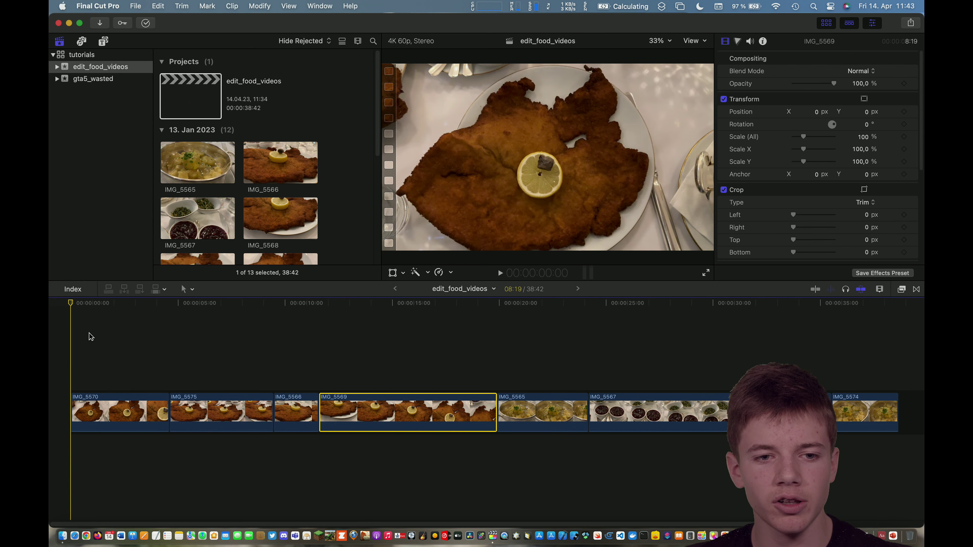
- Turn on Stabilization for the four clips IMG_5570 through IMG_5569
click(119, 415)
shift+click(398, 409)
scroll(766, 192, down, 3)
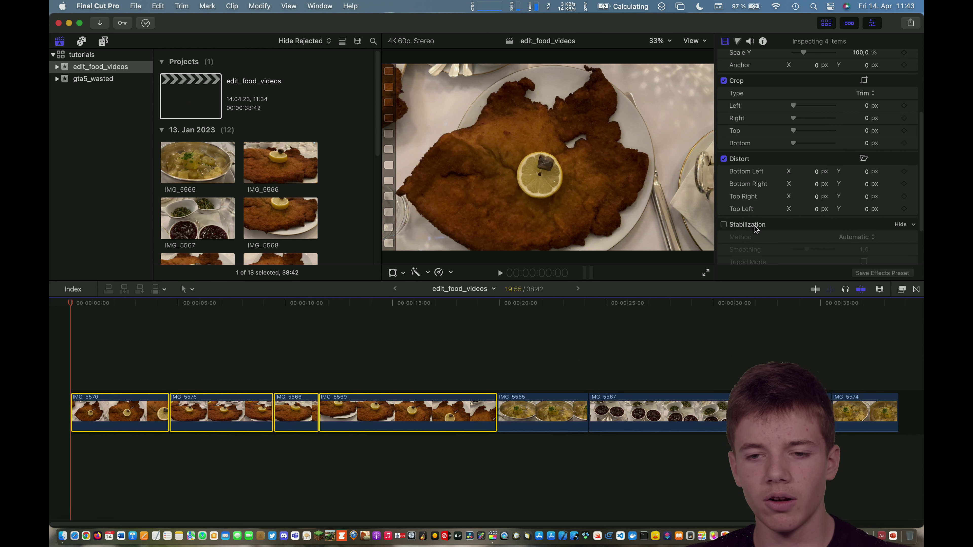
click(723, 224)
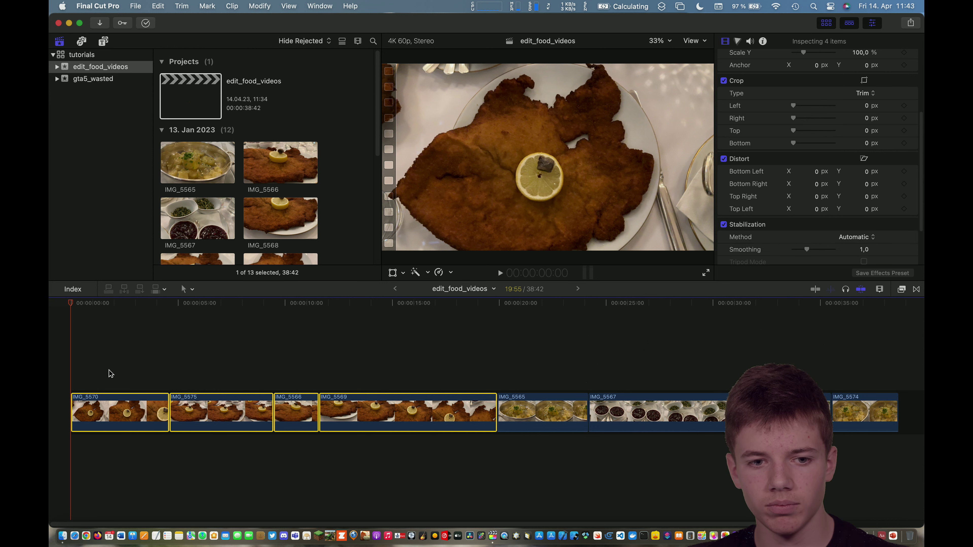
- Play the stabilized schnitzel clips back from the timeline start to review them
click(111, 374)
key(space)
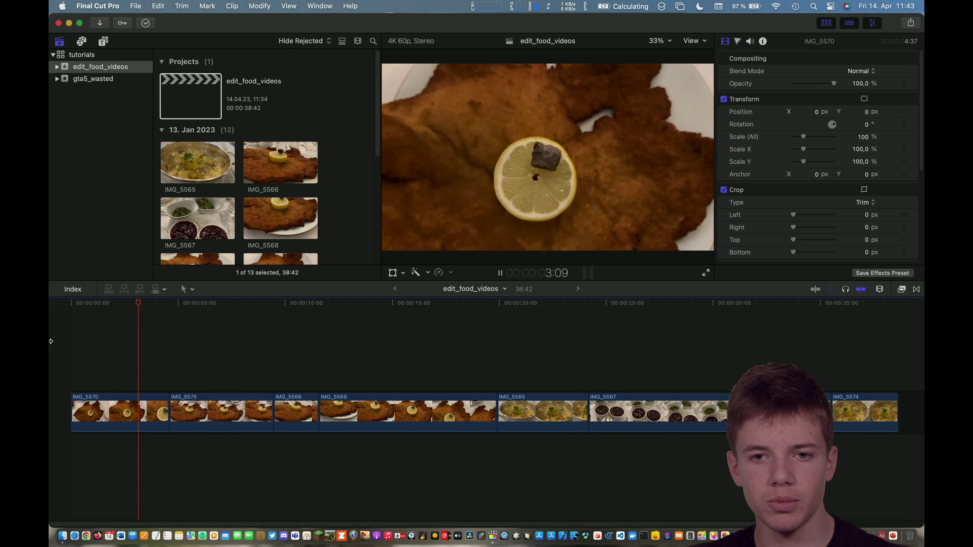
key(space)
drag(138, 305, 63, 303)
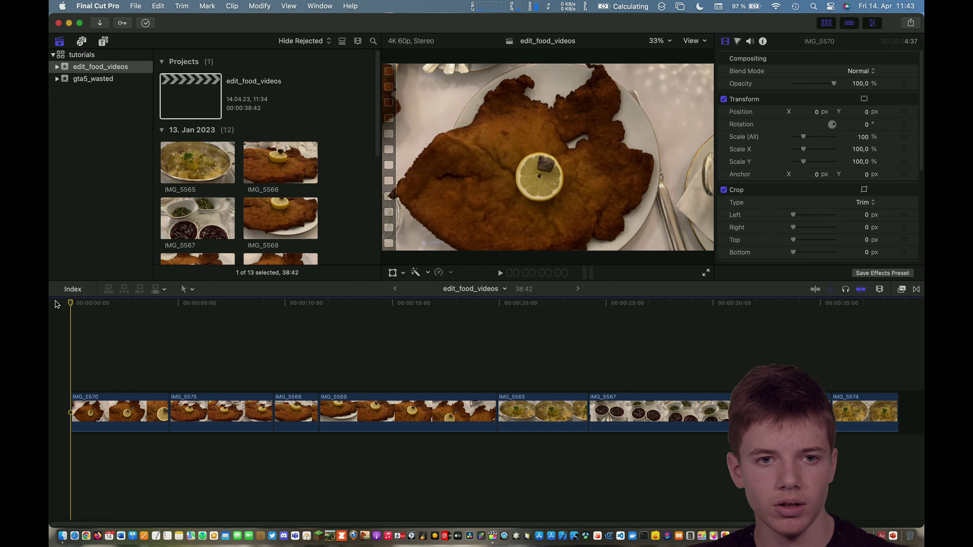
key(space)
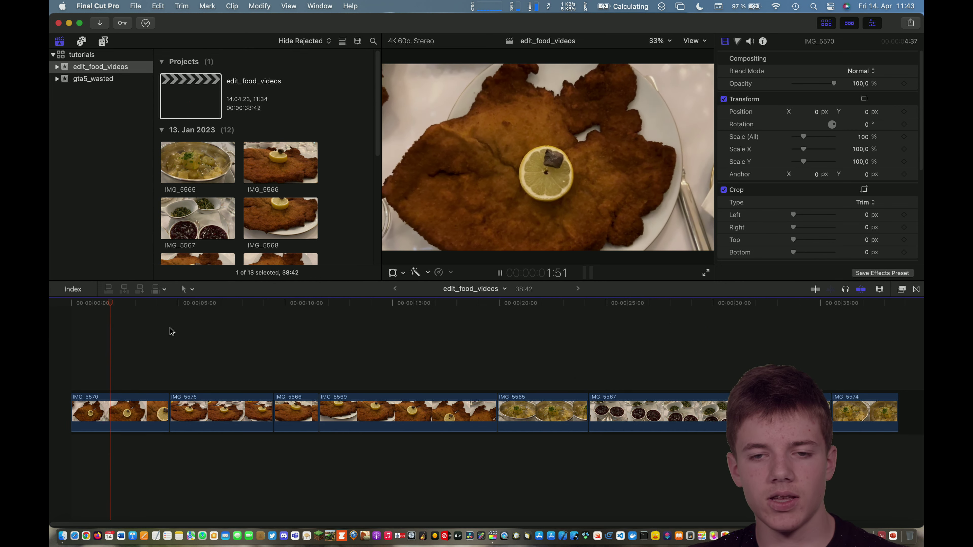
- Stop playback, scrub back near the start, and select IMG_5570 through IMG_5569
key(space)
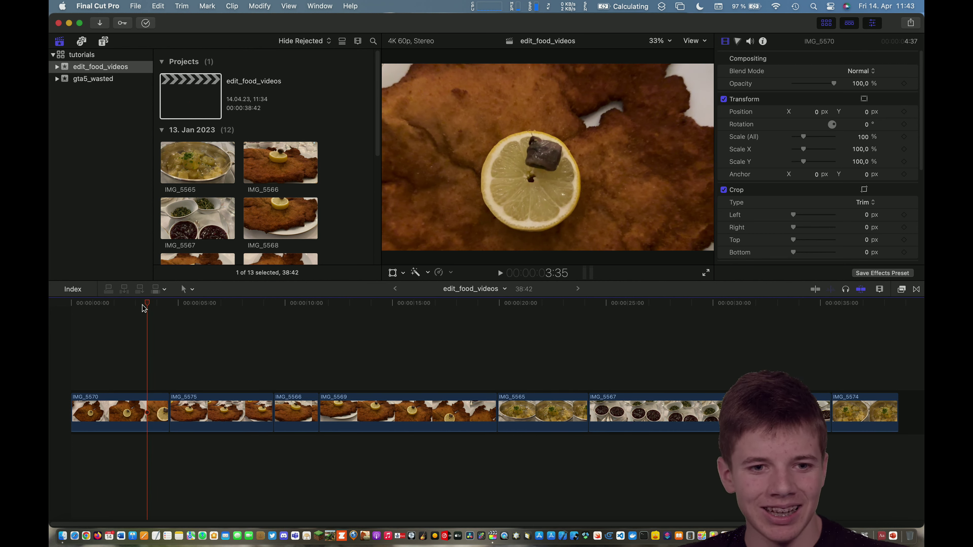
drag(144, 309, 89, 324)
click(126, 409)
shift+click(432, 405)
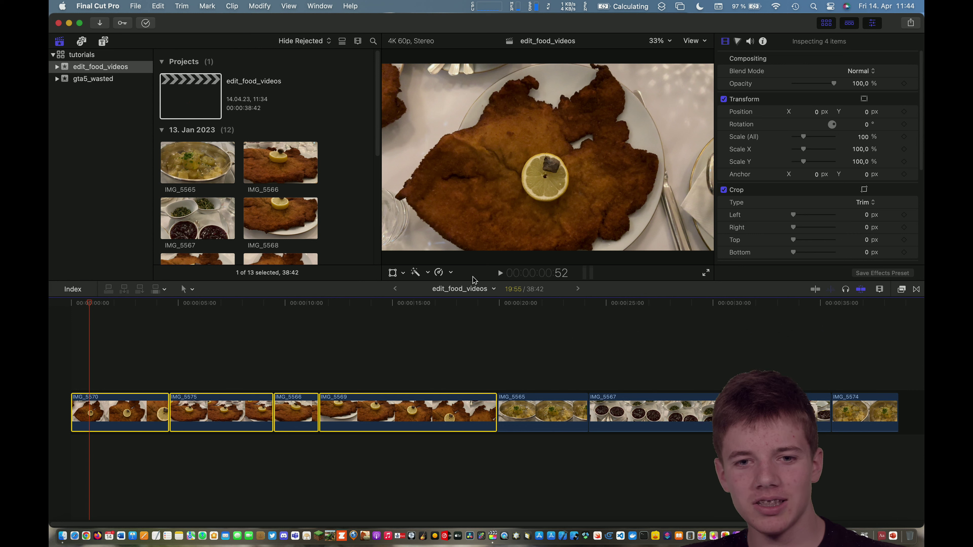
- Retime the four selected schnitzel clips to Slow 50%
click(451, 274)
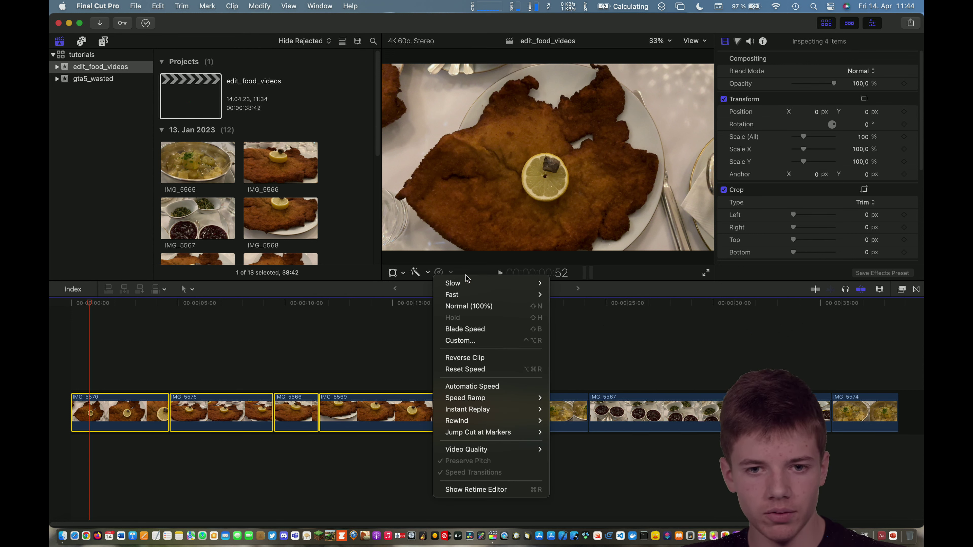
mouse_move(467, 283)
click(562, 283)
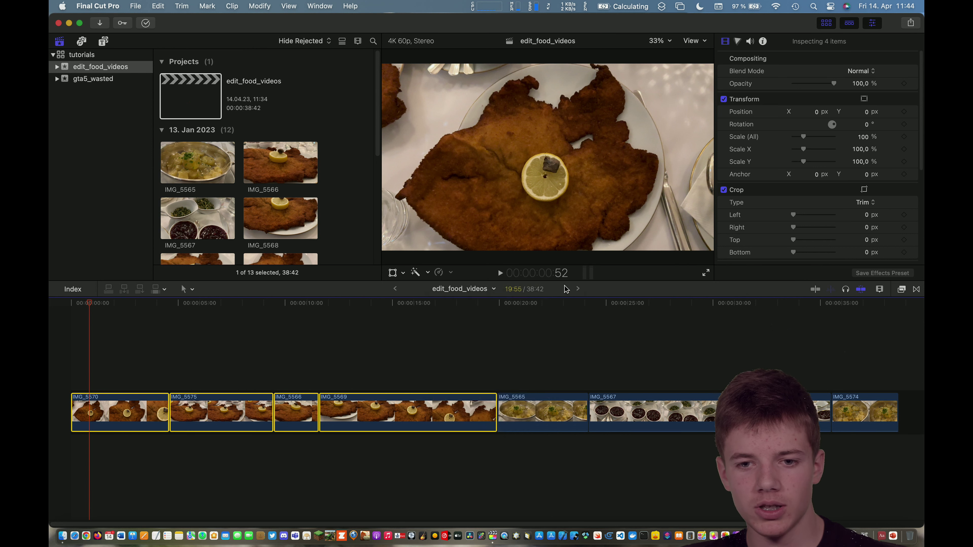
- Play the slowed clips back from the start of the timeline
click(184, 345)
key(Home)
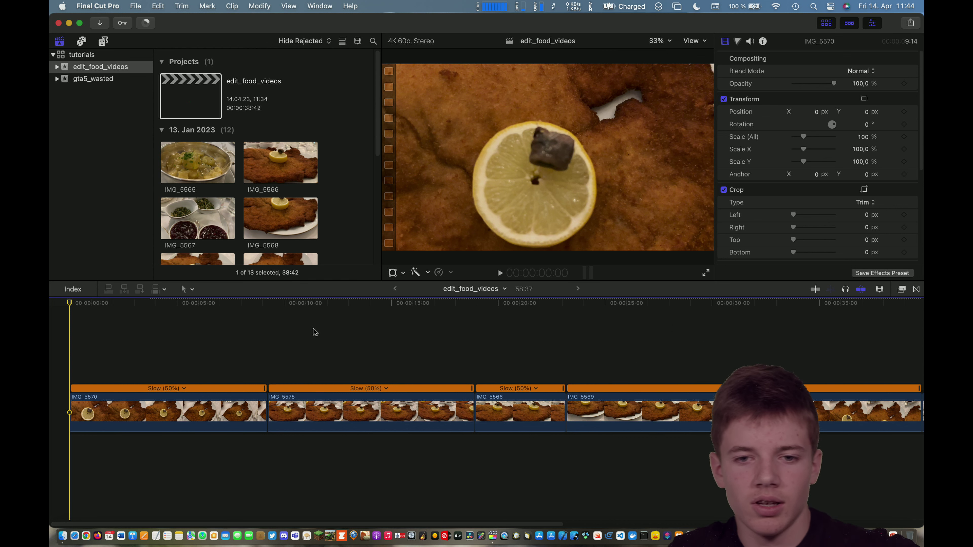
key(space)
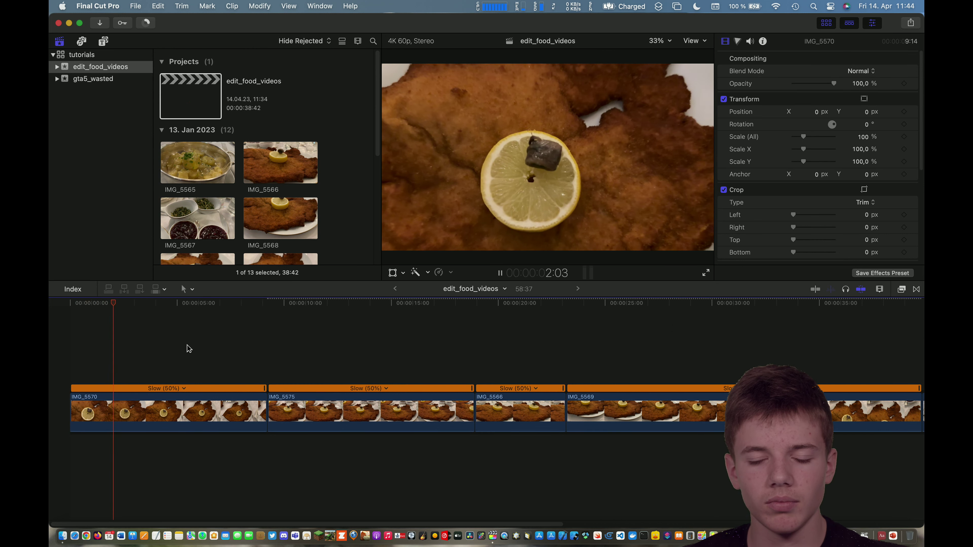
key(space)
scroll(404, 350, right, 10)
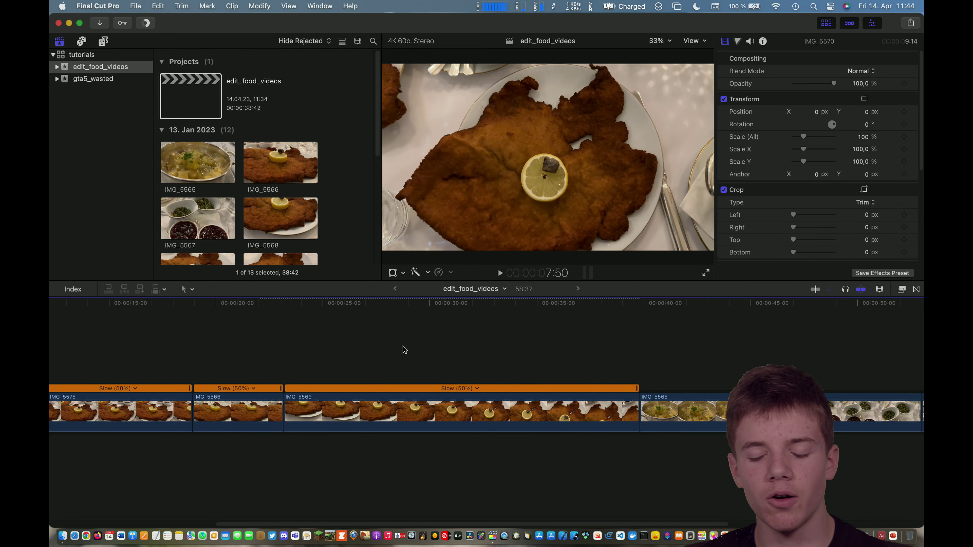
- Stabilize the potato salad clips IMG_5565 and IMG_5574 and slow them to 50%
scroll(510, 349, right, 5)
drag(489, 437, 536, 383)
scroll(720, 165, down, 5)
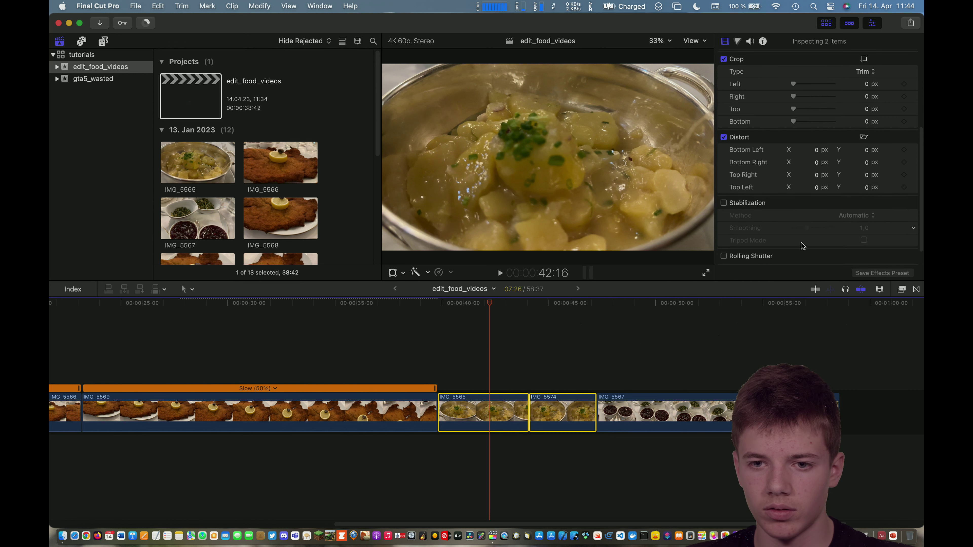
click(723, 203)
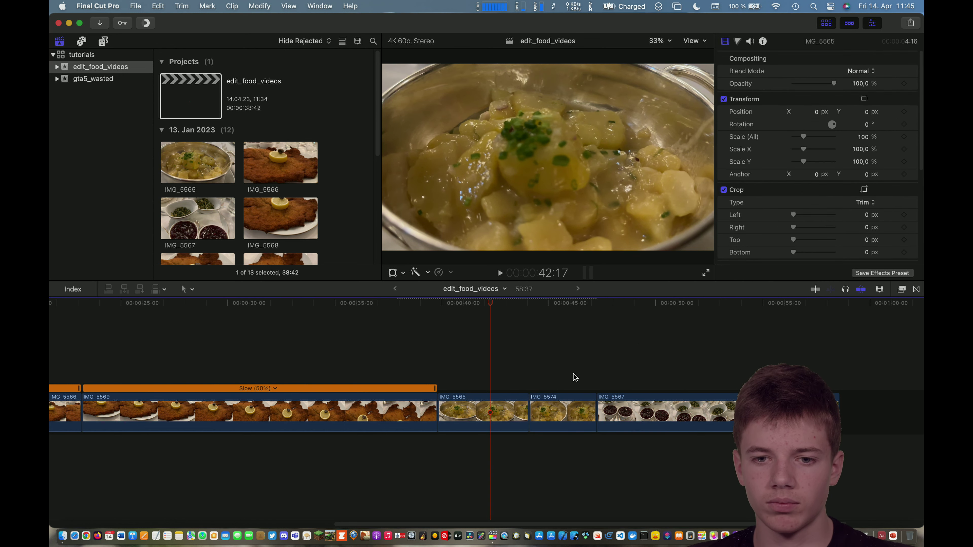
click(451, 272)
click(562, 283)
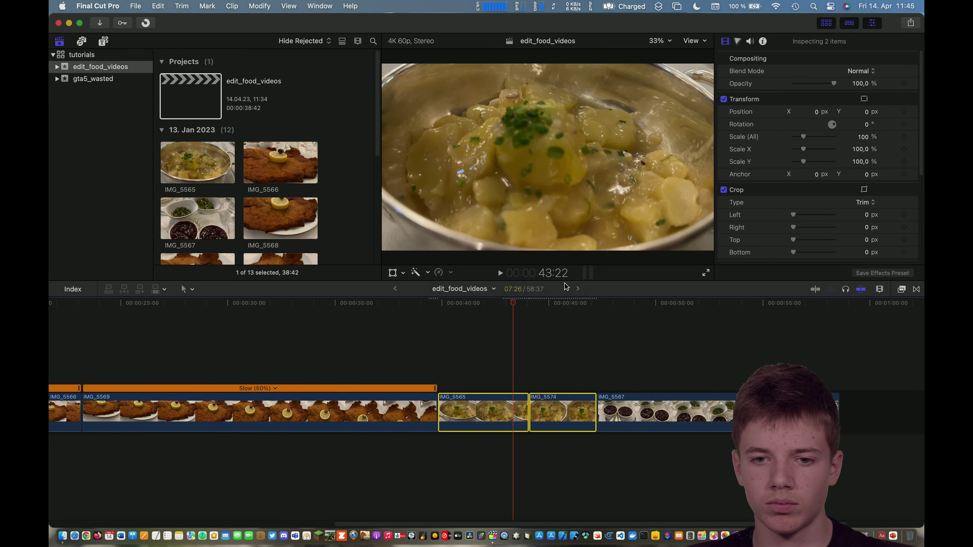
click(547, 354)
- Stabilize the cranberry clips IMG_5567 and IMG_5572 and slow them to 50%
scroll(650, 357, right, 5)
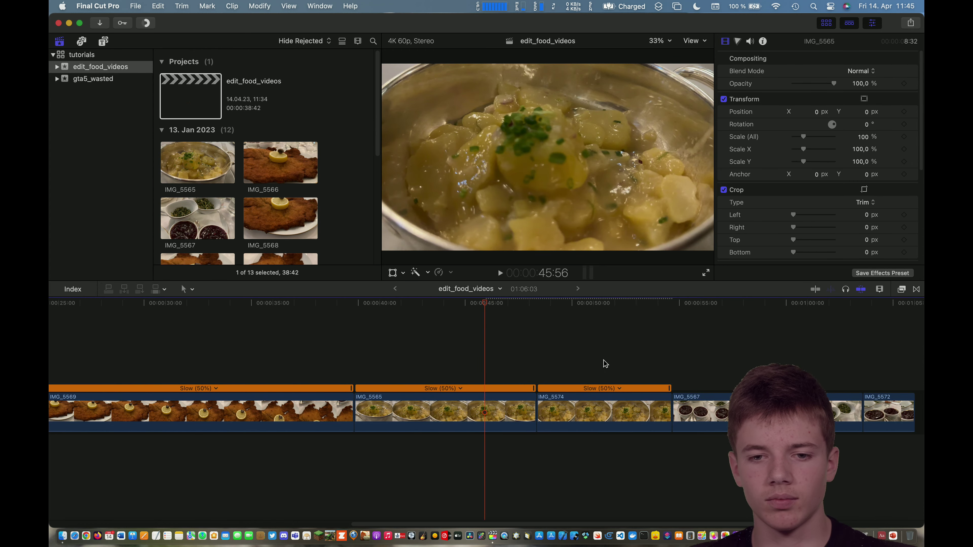
drag(373, 359, 664, 404)
click(664, 404)
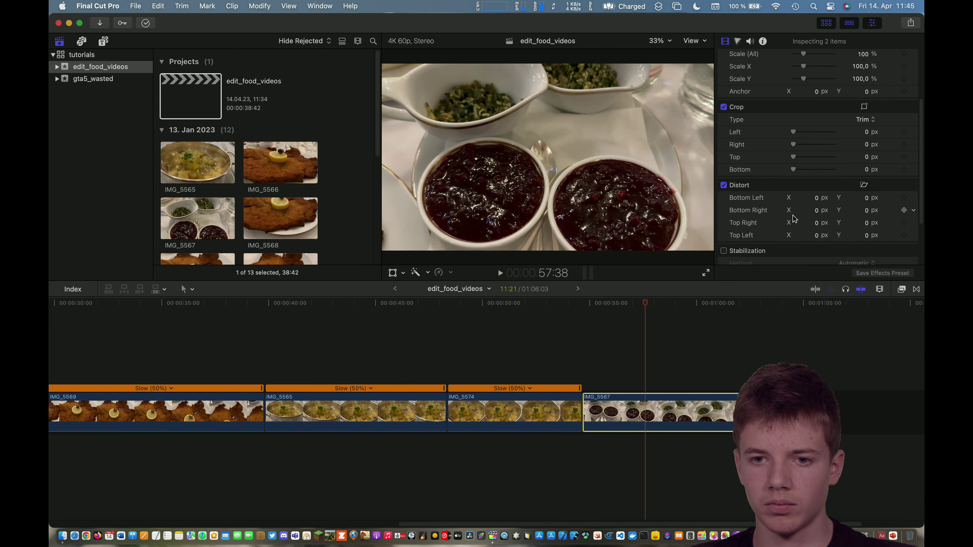
click(438, 272)
click(561, 283)
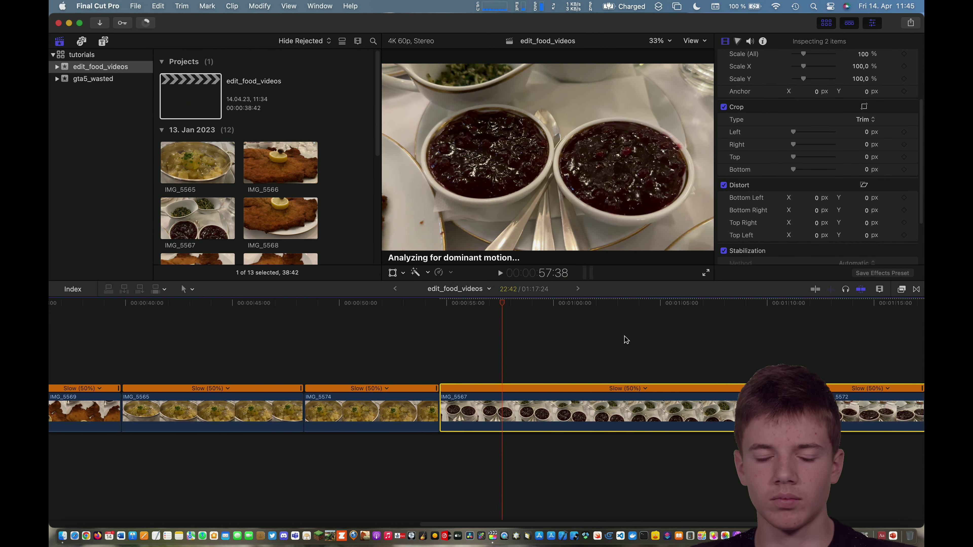
- Add a transition at the IMG_5569/IMG_5565 edit point with Cmd+T and preview it
scroll(584, 331, left, 10)
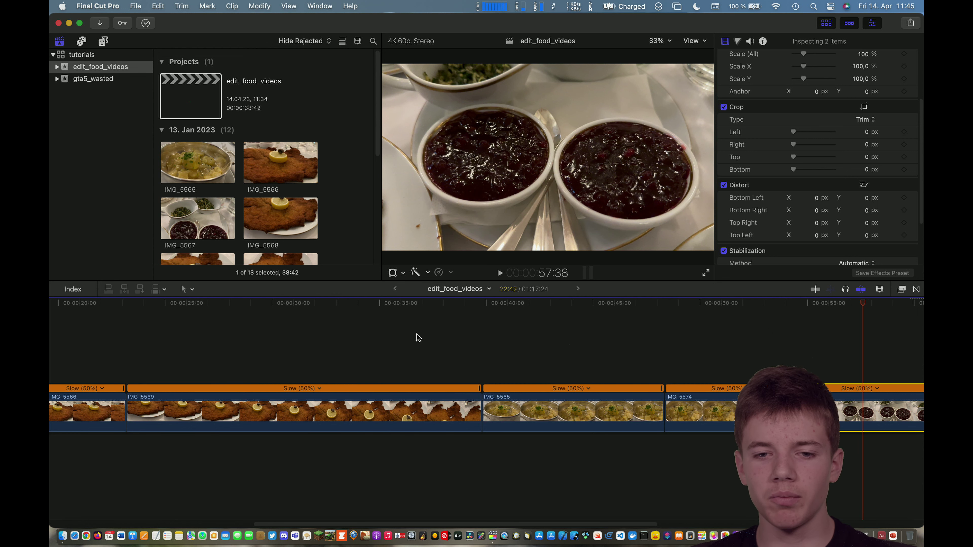
scroll(422, 345, left, 1)
drag(488, 405, 487, 404)
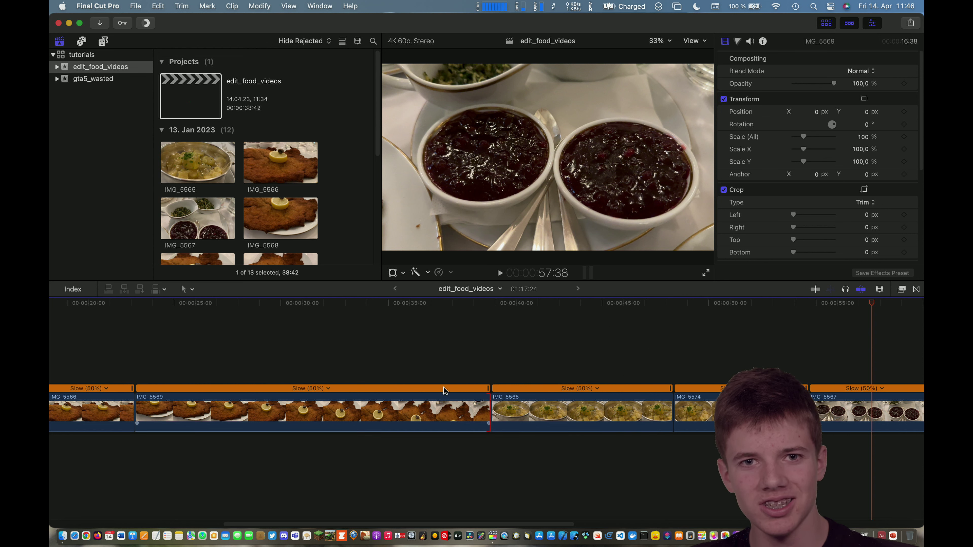
key(super+t)
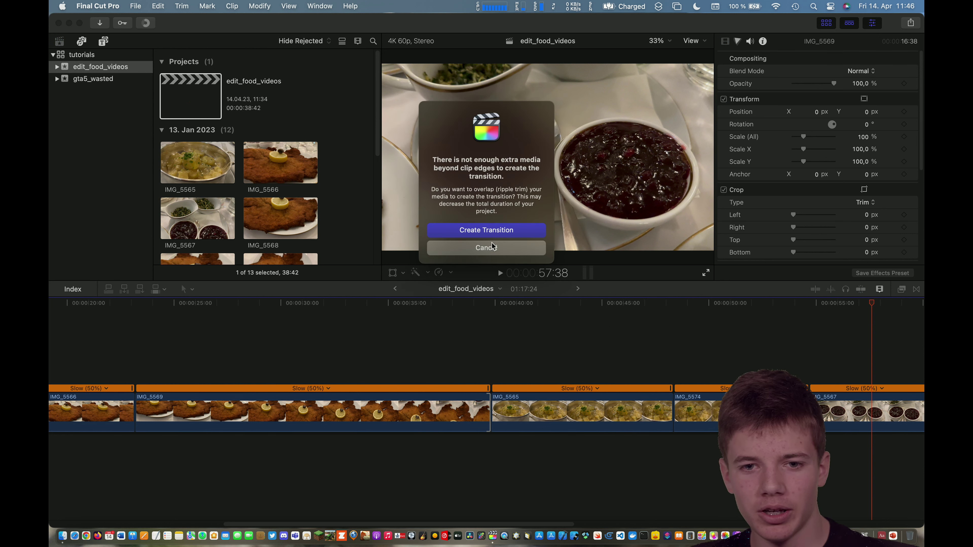
click(492, 231)
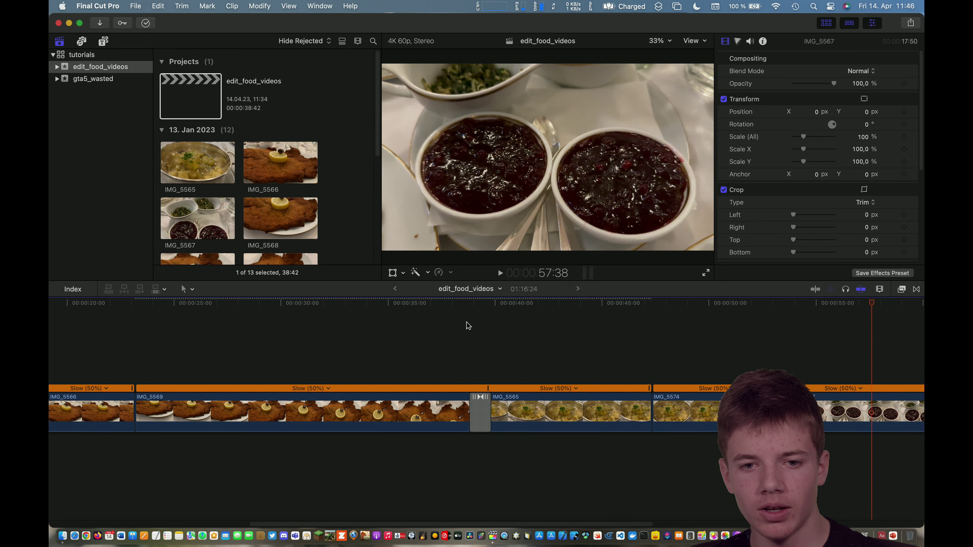
click(429, 339)
key(space)
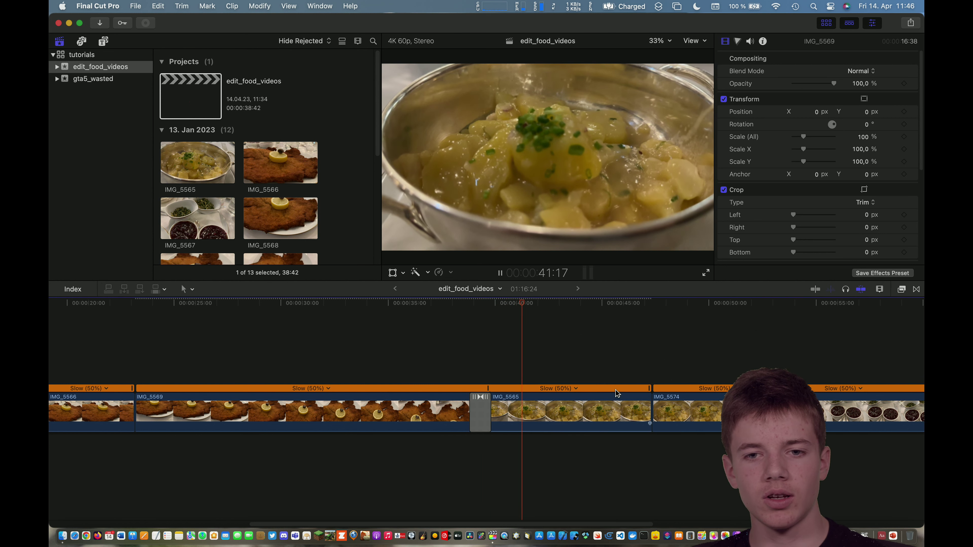
- Shorten IMG_5565 and IMG_5574 and add a transition between IMG_5574 and IMG_5567
key(space)
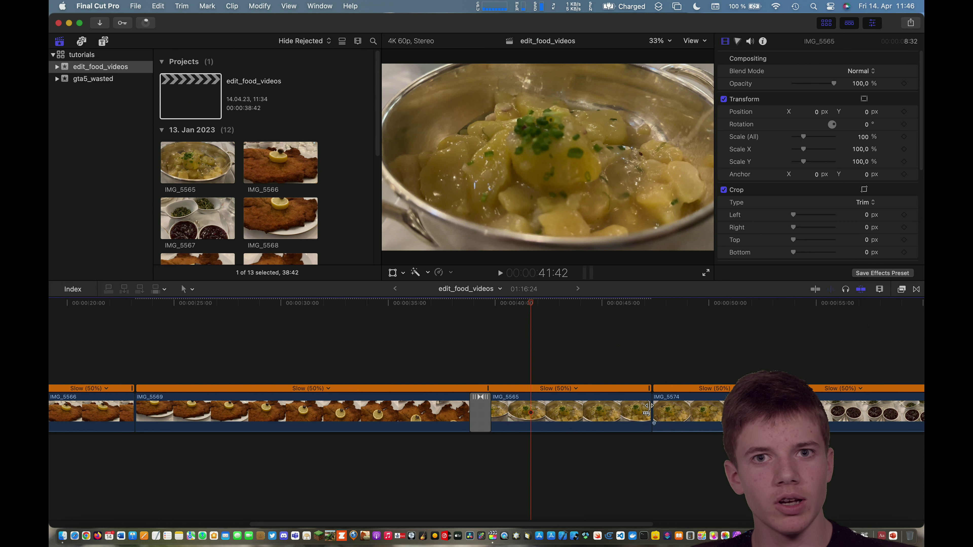
drag(648, 407, 602, 406)
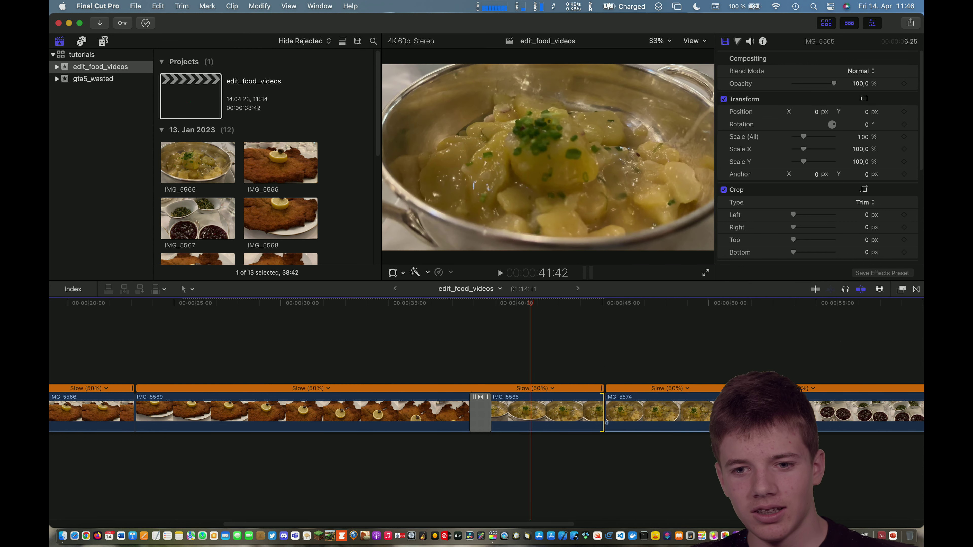
drag(737, 407, 705, 407)
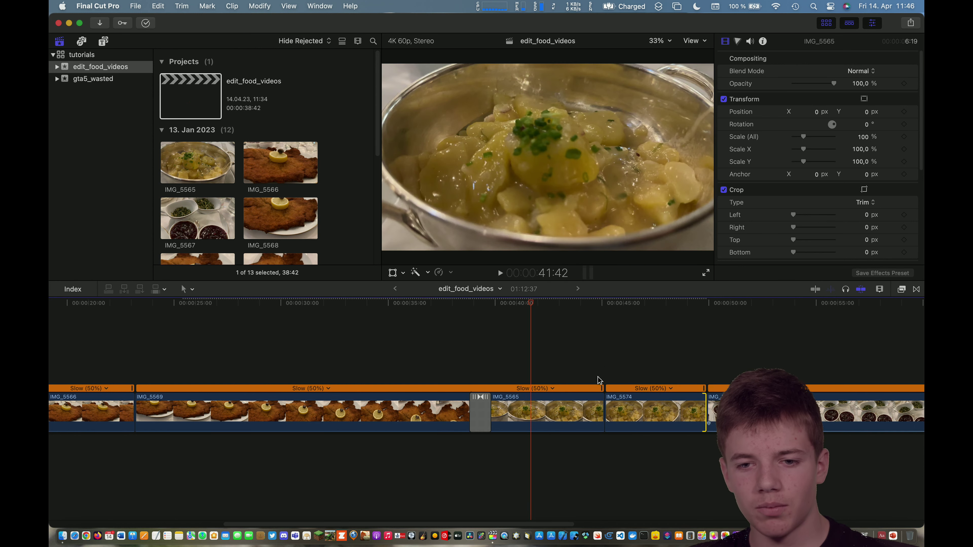
scroll(674, 338, right, 5)
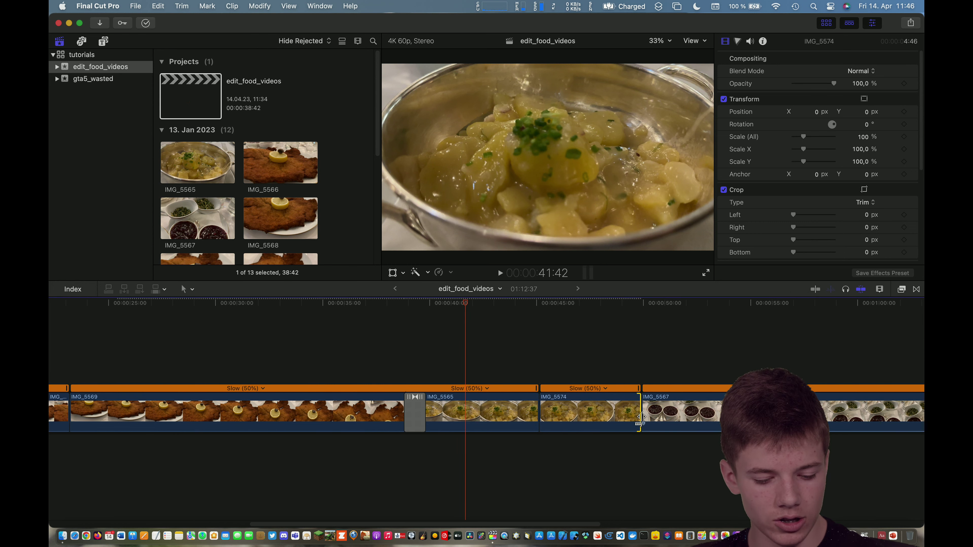
click(498, 230)
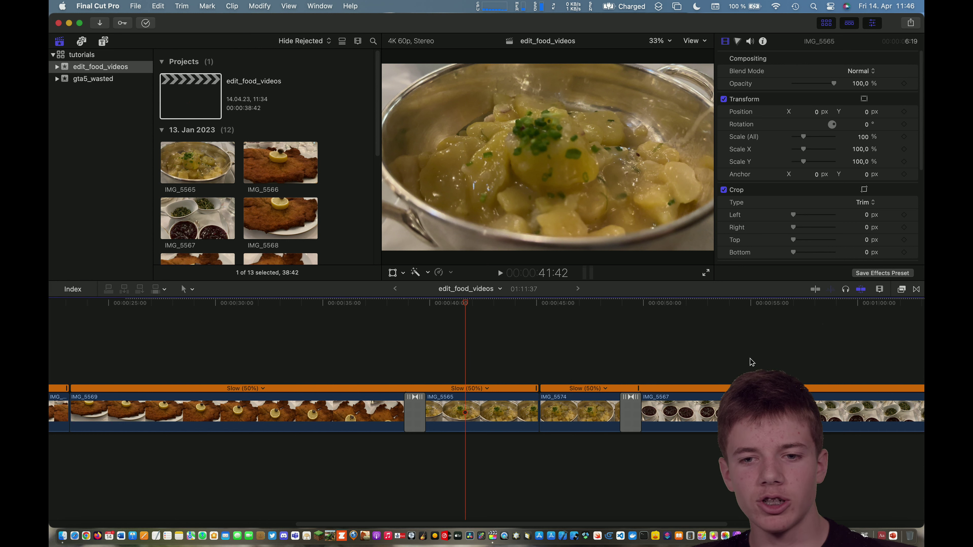
- Trim the end of IMG_5567, preview it, and return to the project start
scroll(672, 360, right, 2)
scroll(673, 360, right, 13)
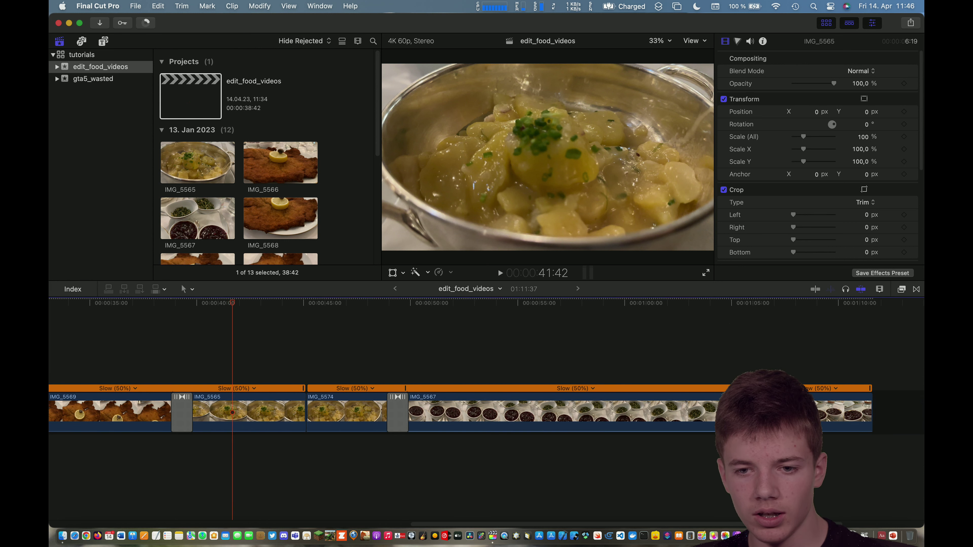
drag(741, 410, 628, 410)
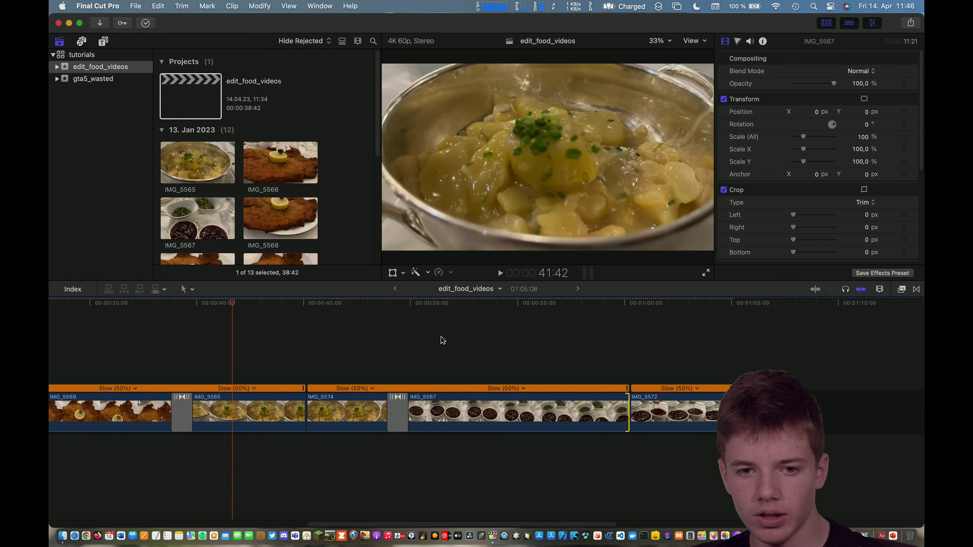
click(441, 338)
key(space)
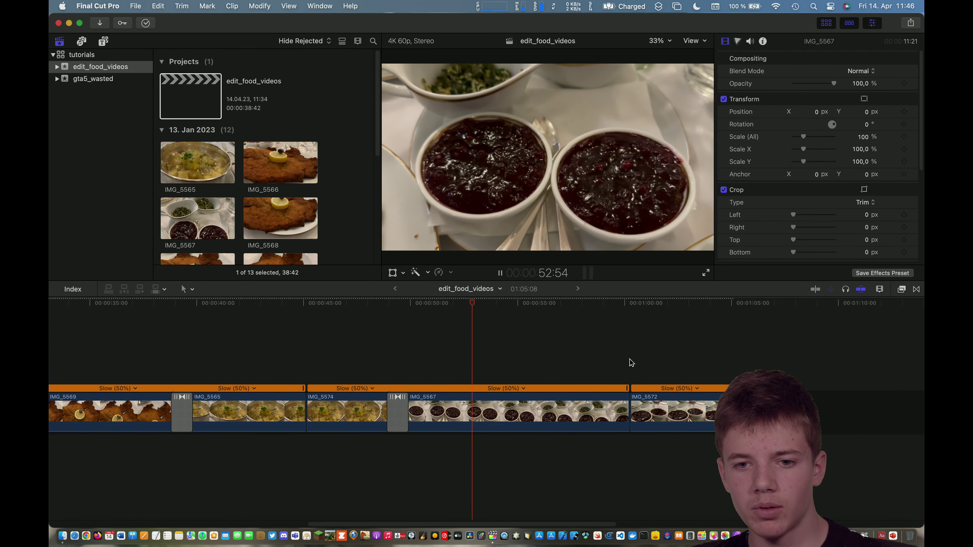
key(space)
key(Home)
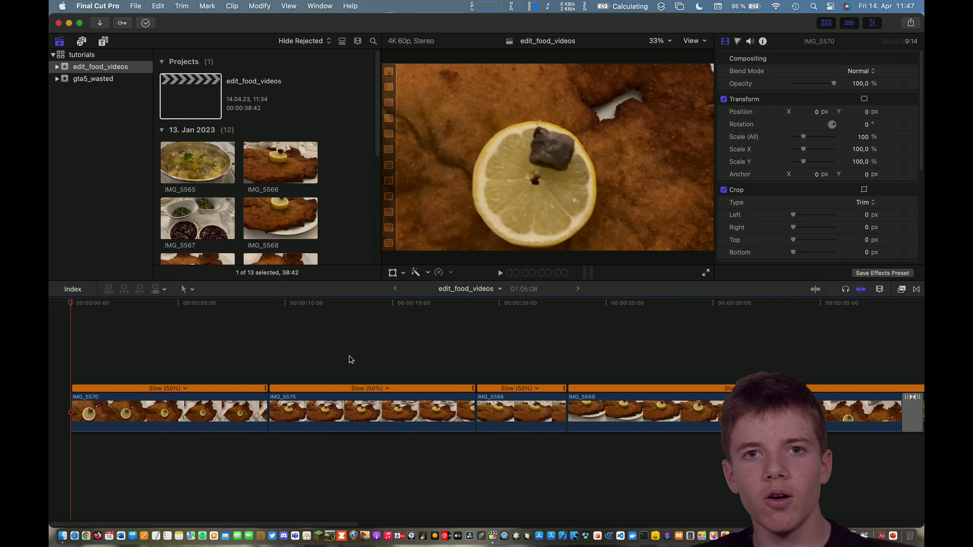